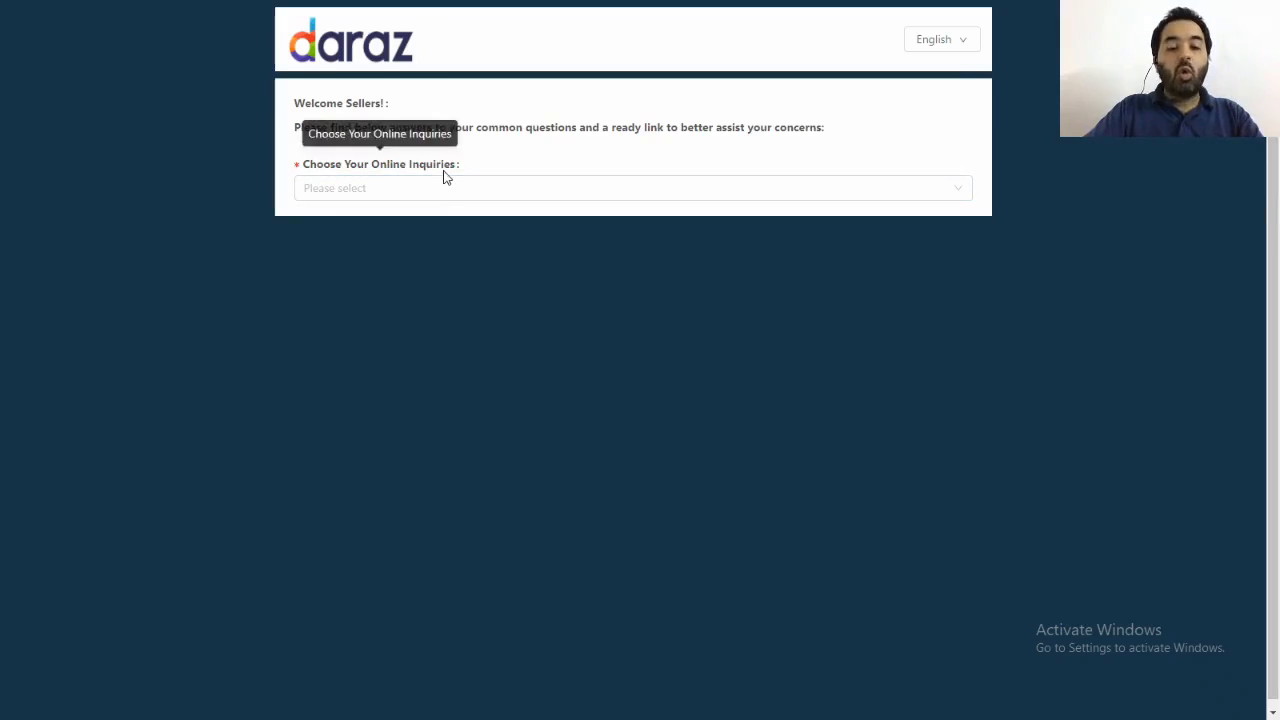
Choose Claim Return & Reject as the online inquiry type.
click(960, 194)
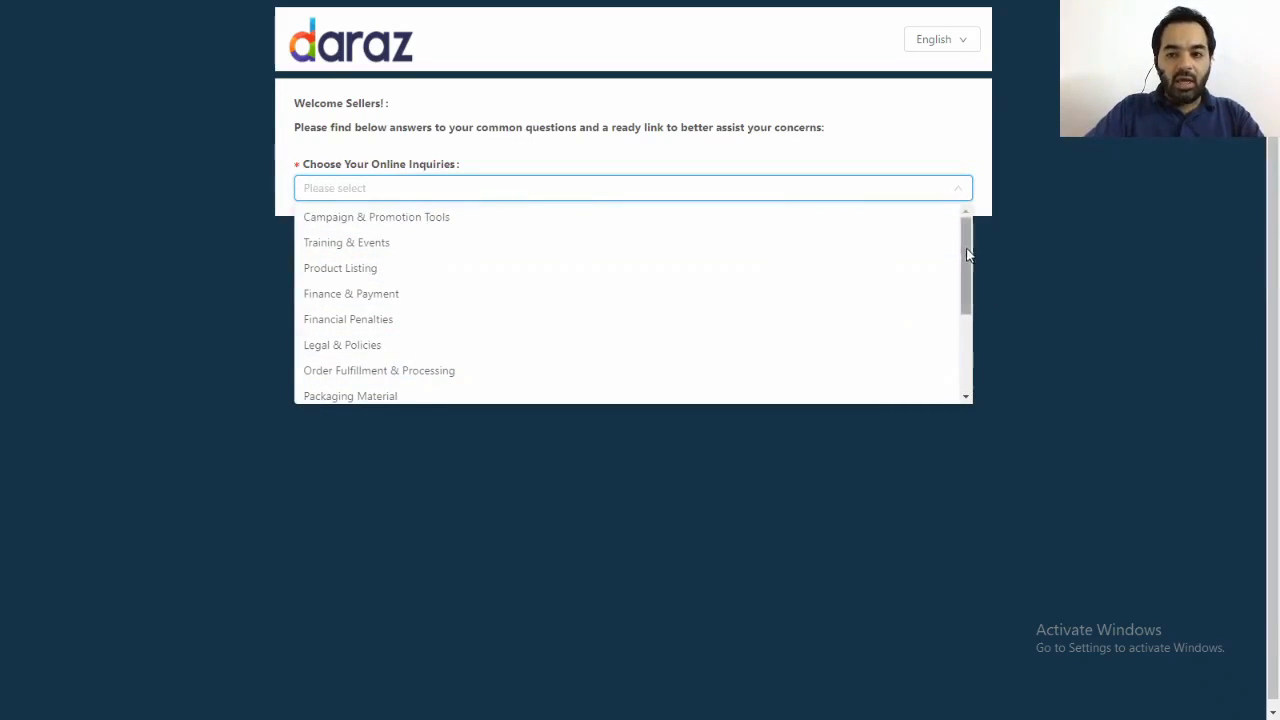
drag(965, 250, 965, 358)
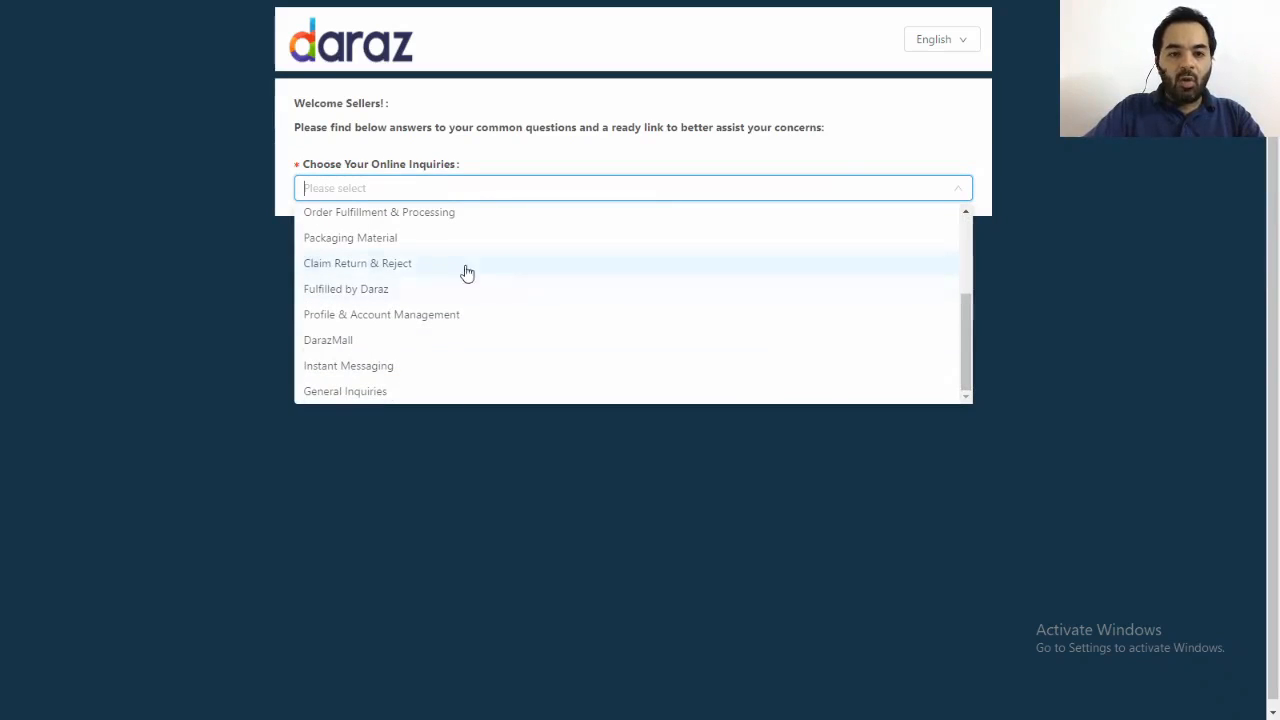
click(404, 268)
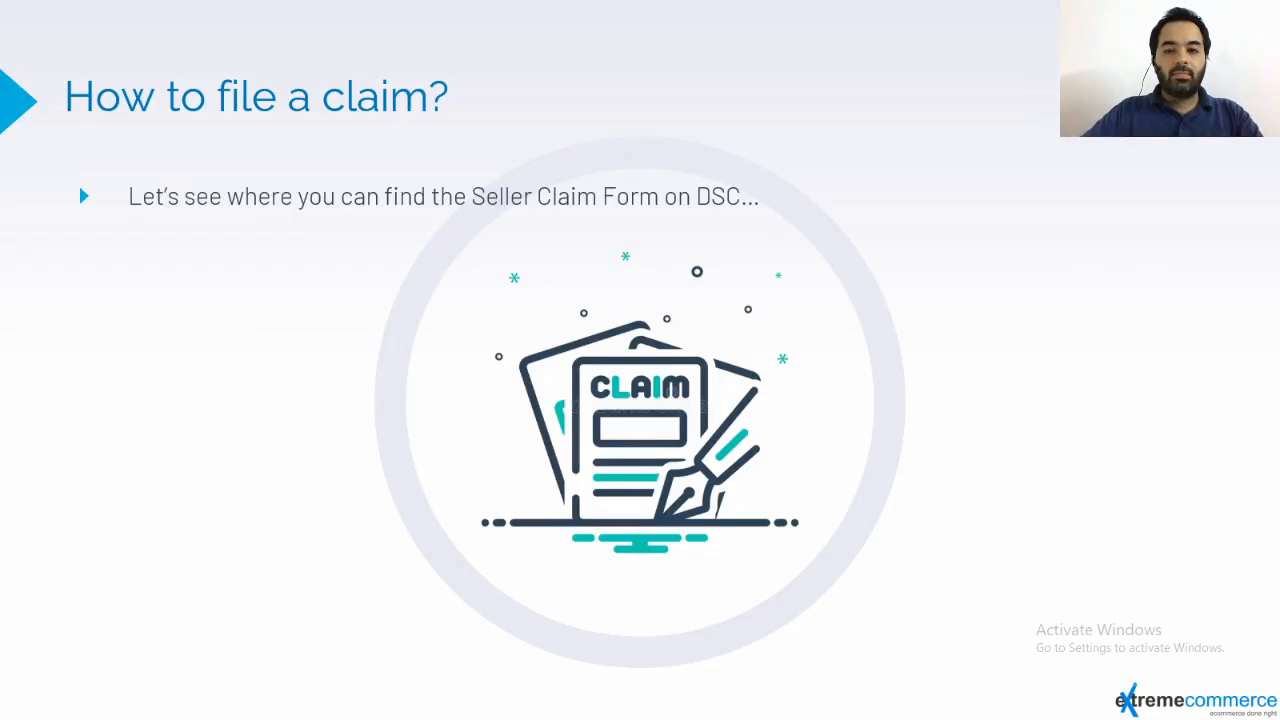
key(Right)
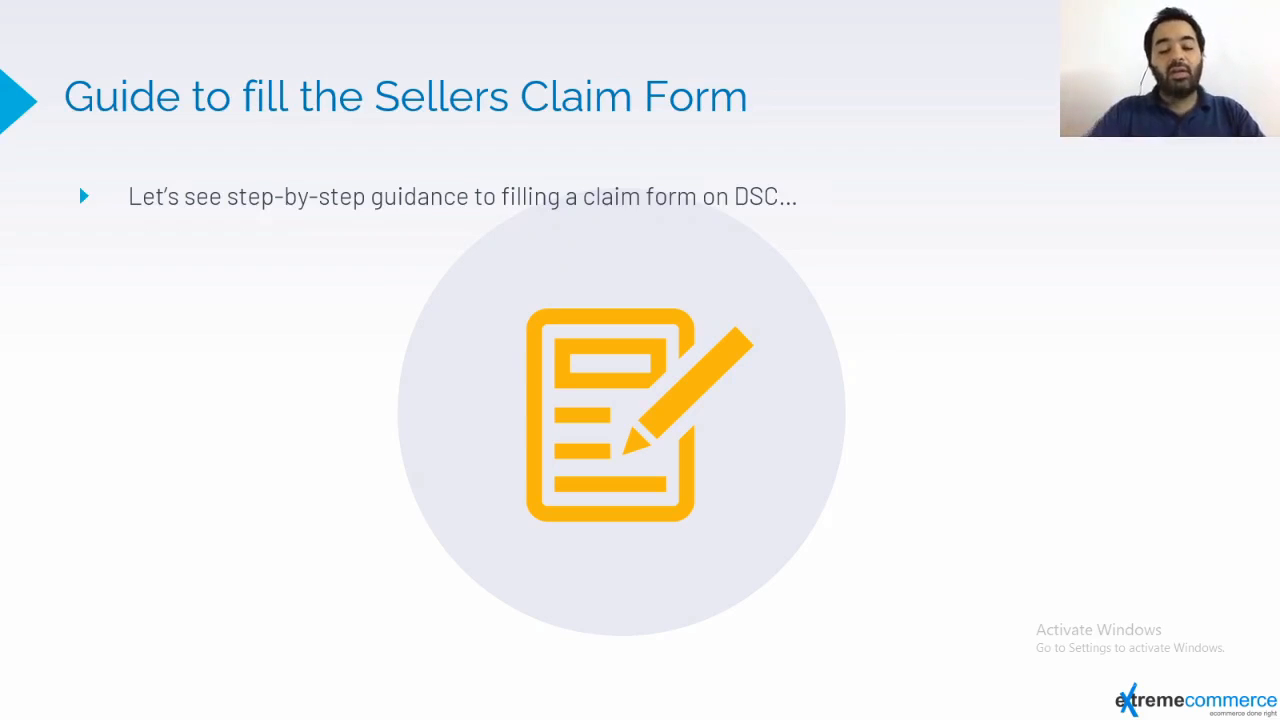
key(alt+Tab)
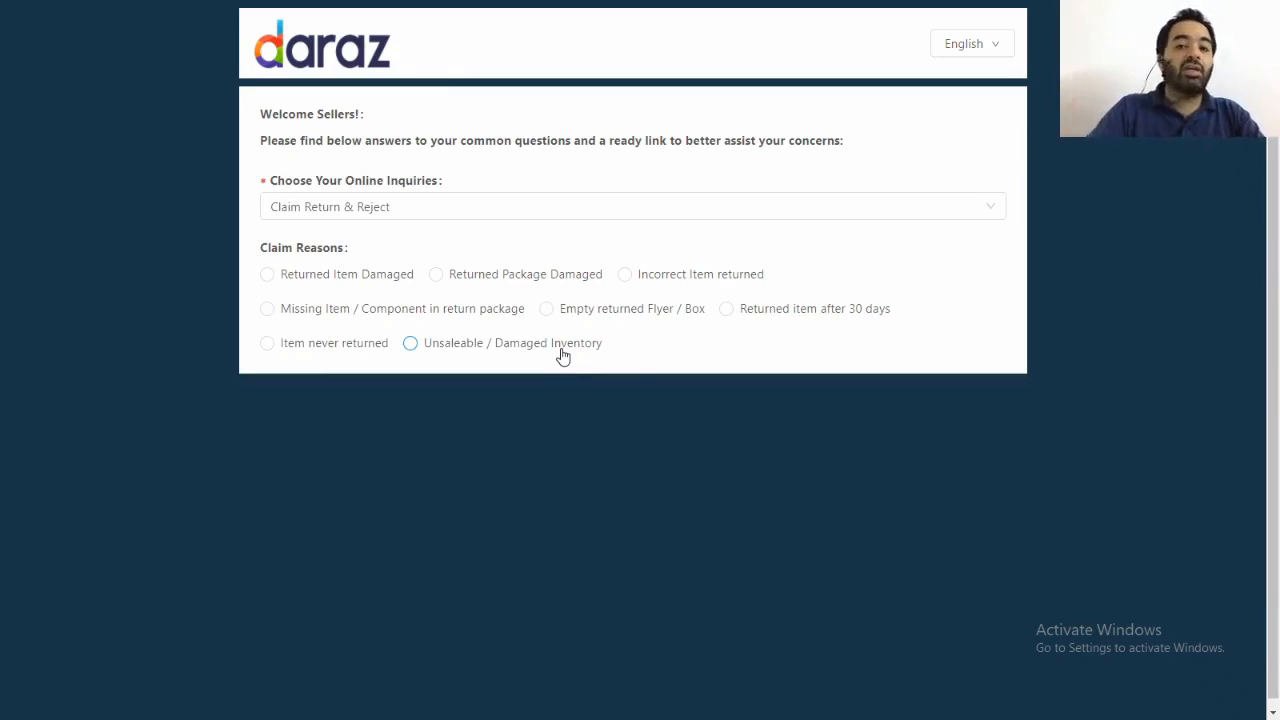
Set the claim reason to Returned Item Damaged and answer No to the helpfulness question to open the claim form.
click(268, 277)
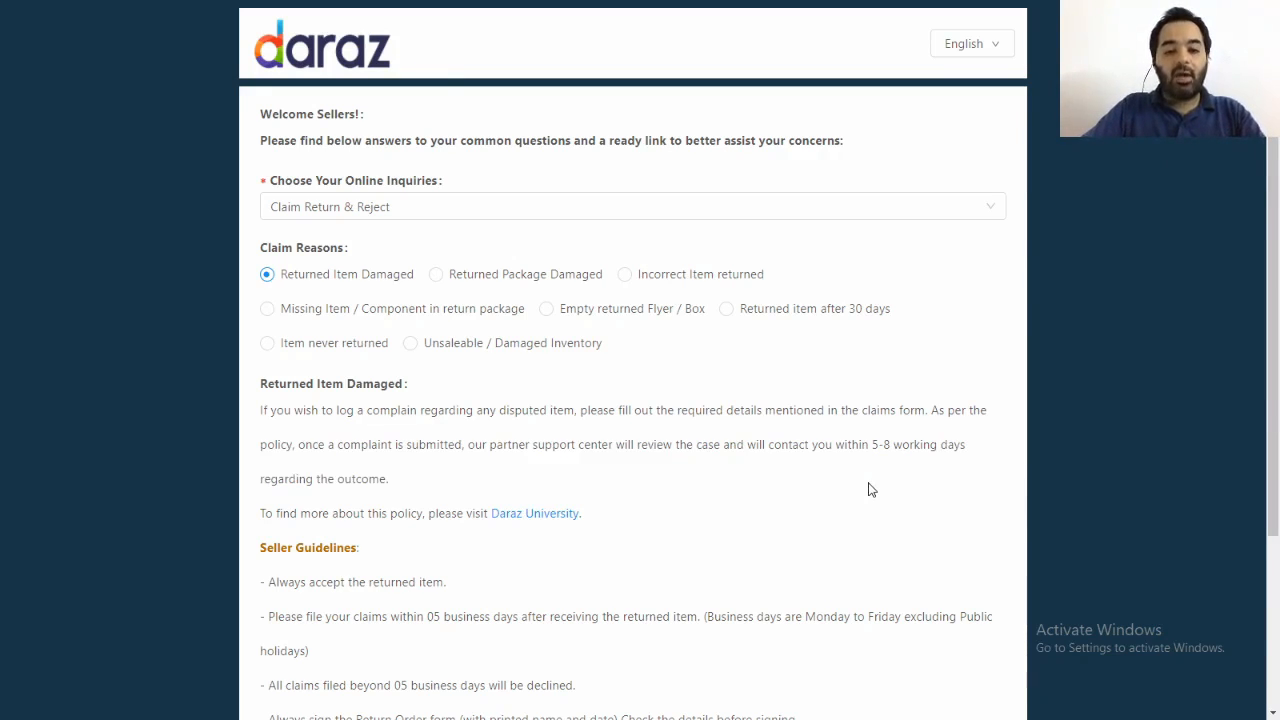
scroll(868, 491, down, 3)
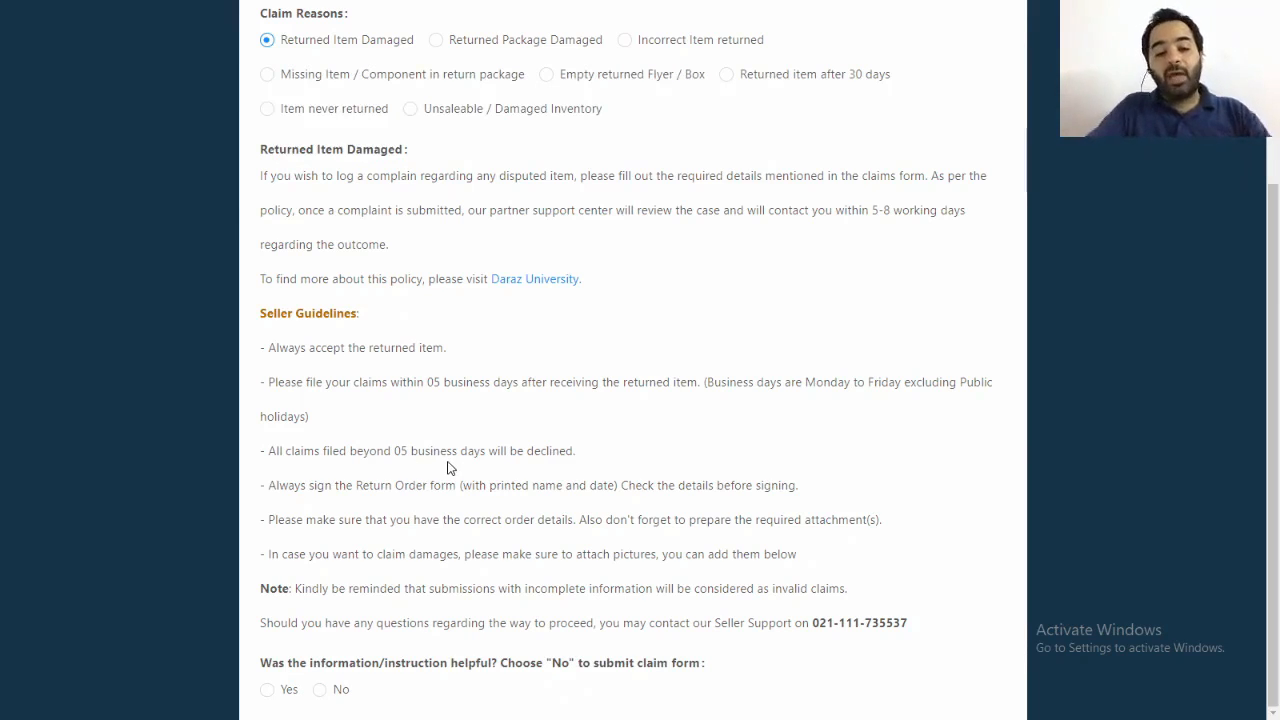
click(321, 691)
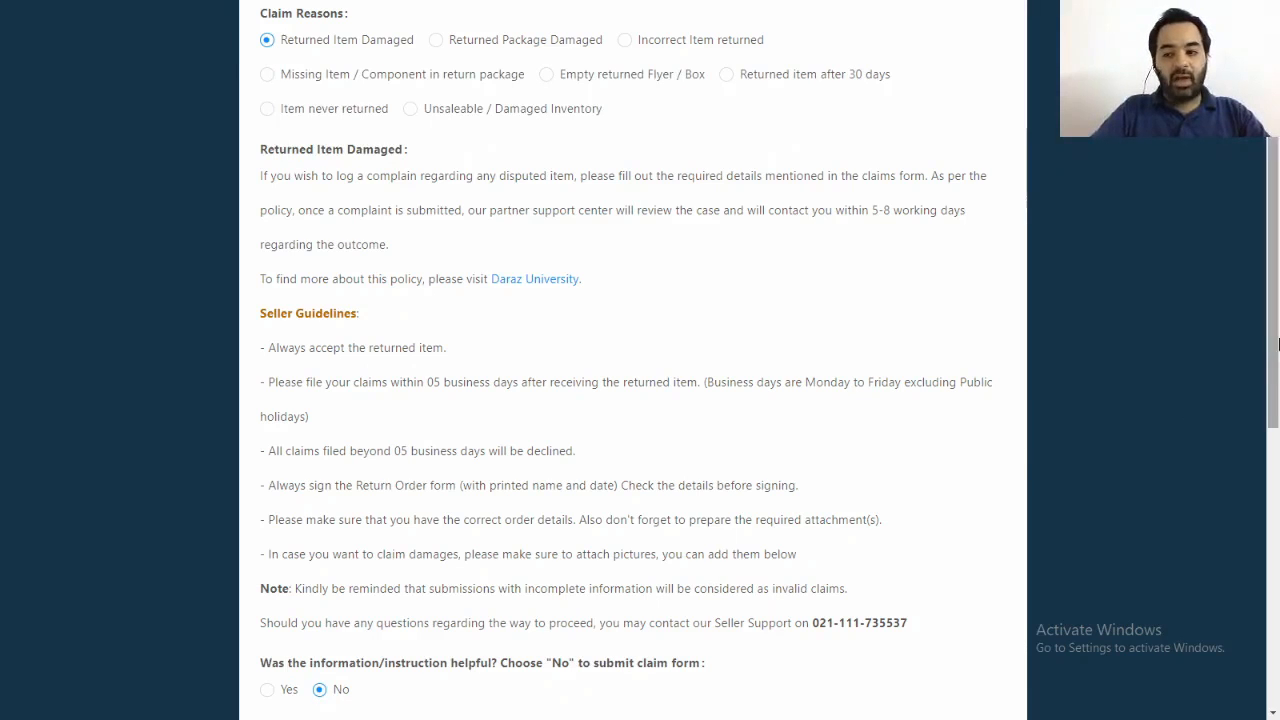
Fill in the claim's order number and enter TV as the seller SKU.
drag(1275, 341, 1276, 582)
click(450, 211)
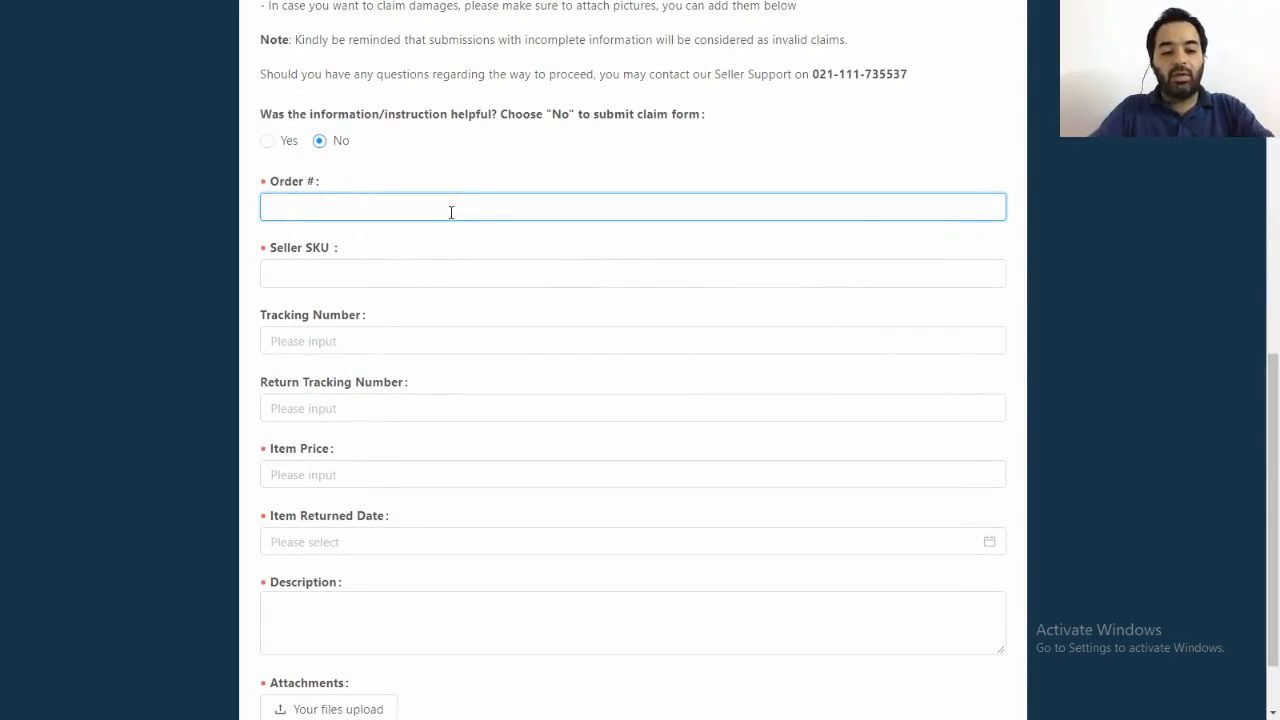
text(12345)
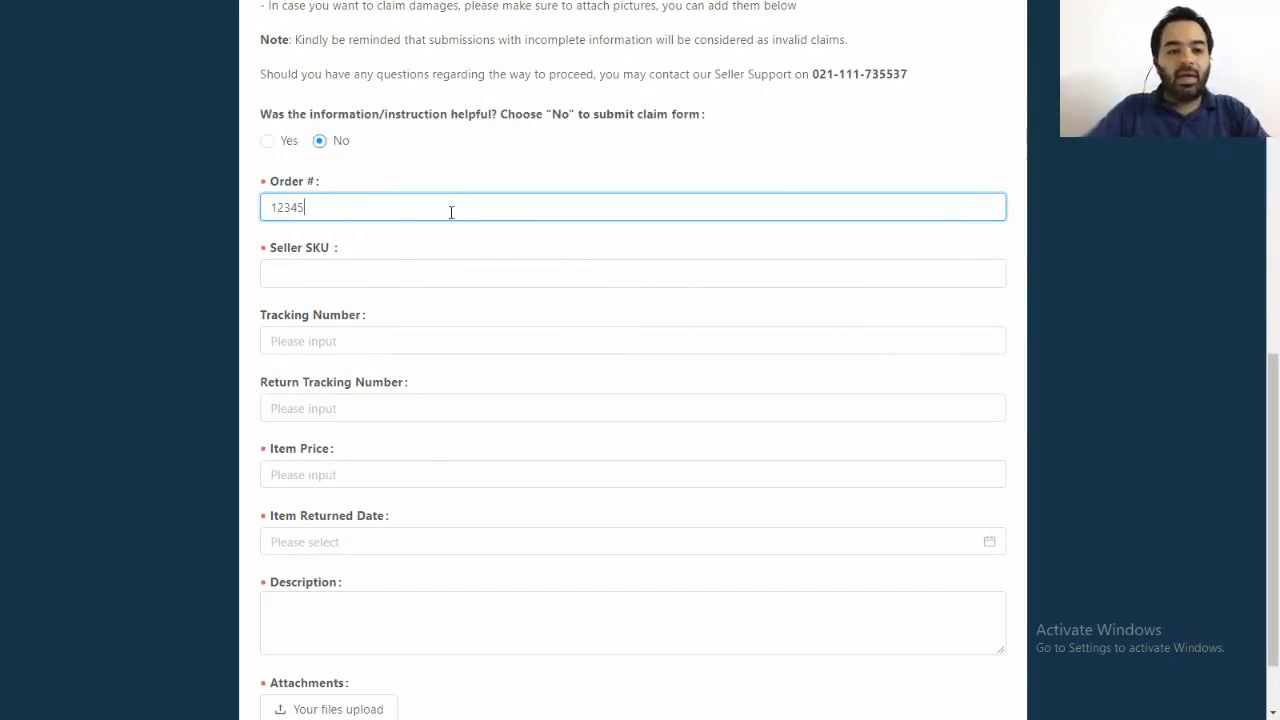
click(461, 274)
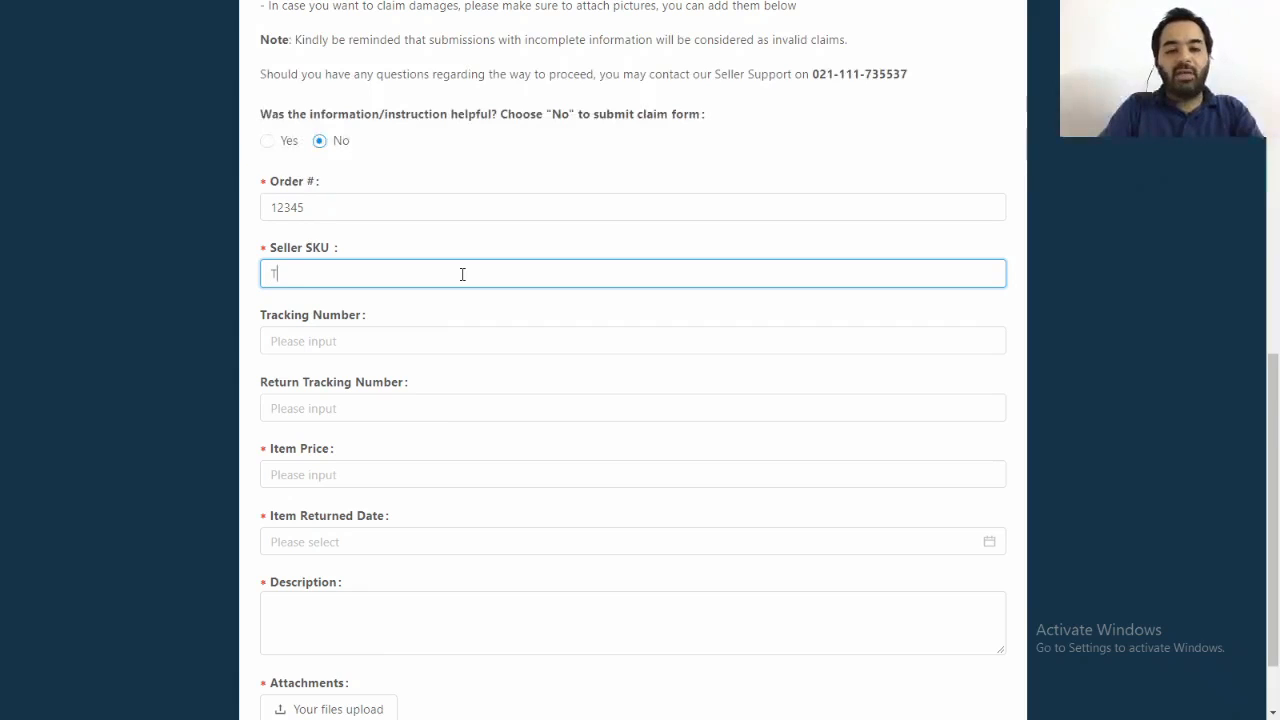
Fill in the tracking number and the return tracking number of the claimed item.
click(473, 340)
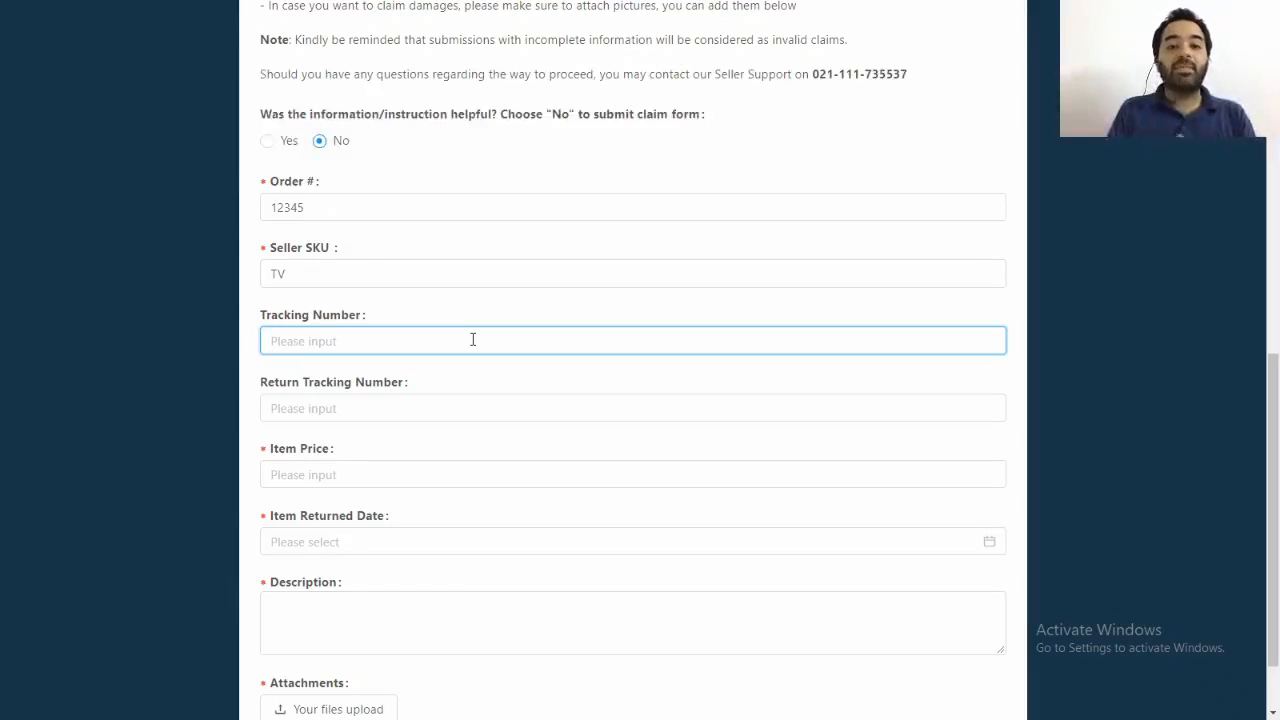
click(466, 409)
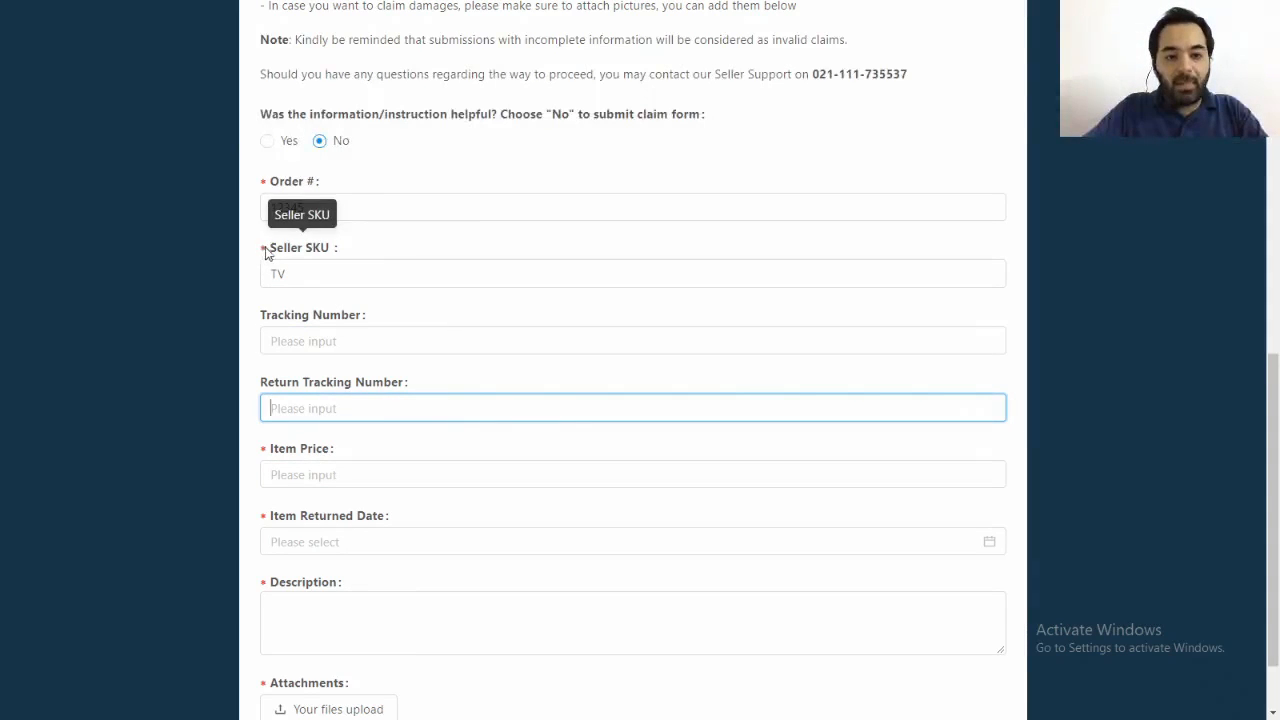
click(338, 341)
text(123)
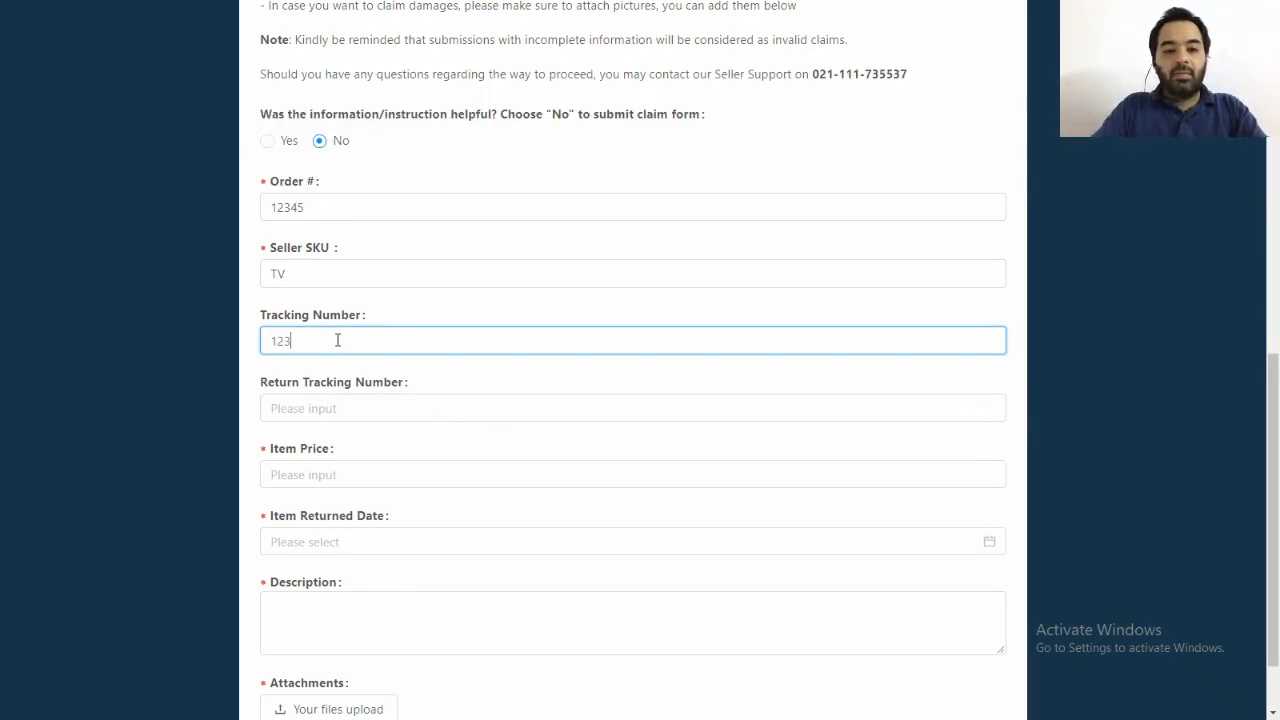
key(Tab)
text(1)
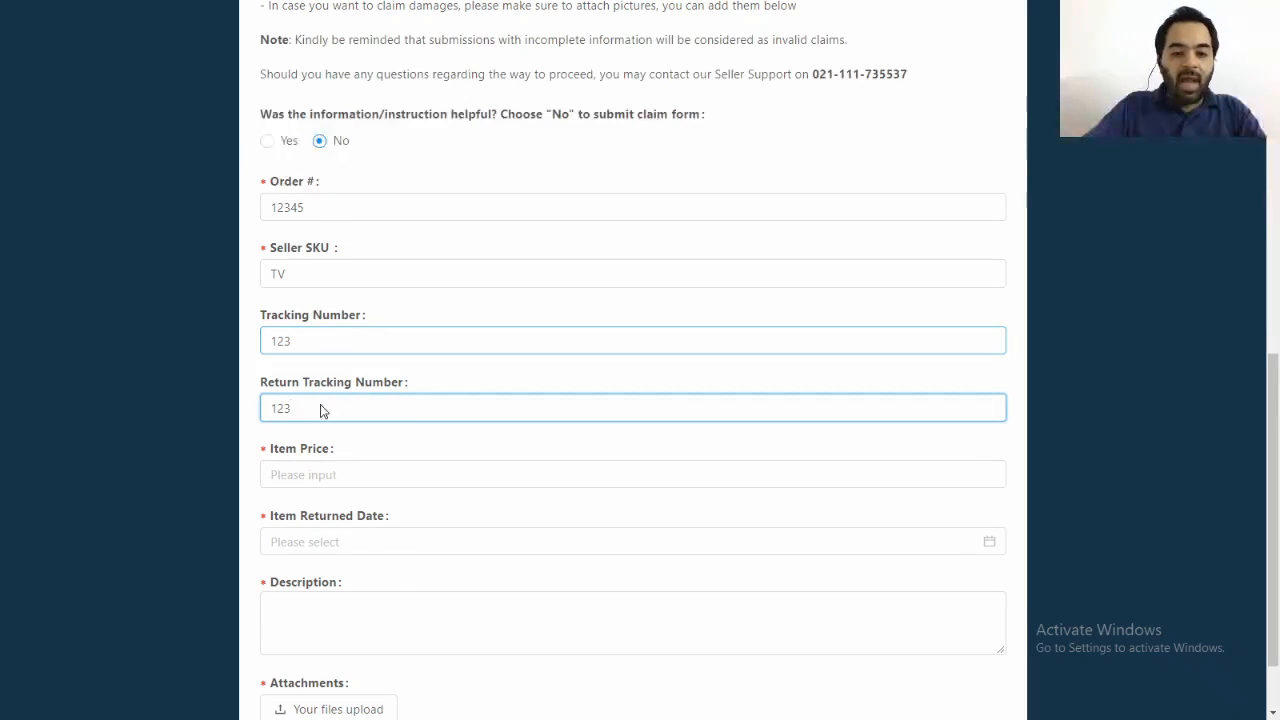
Set the item price to 42000.
click(371, 475)
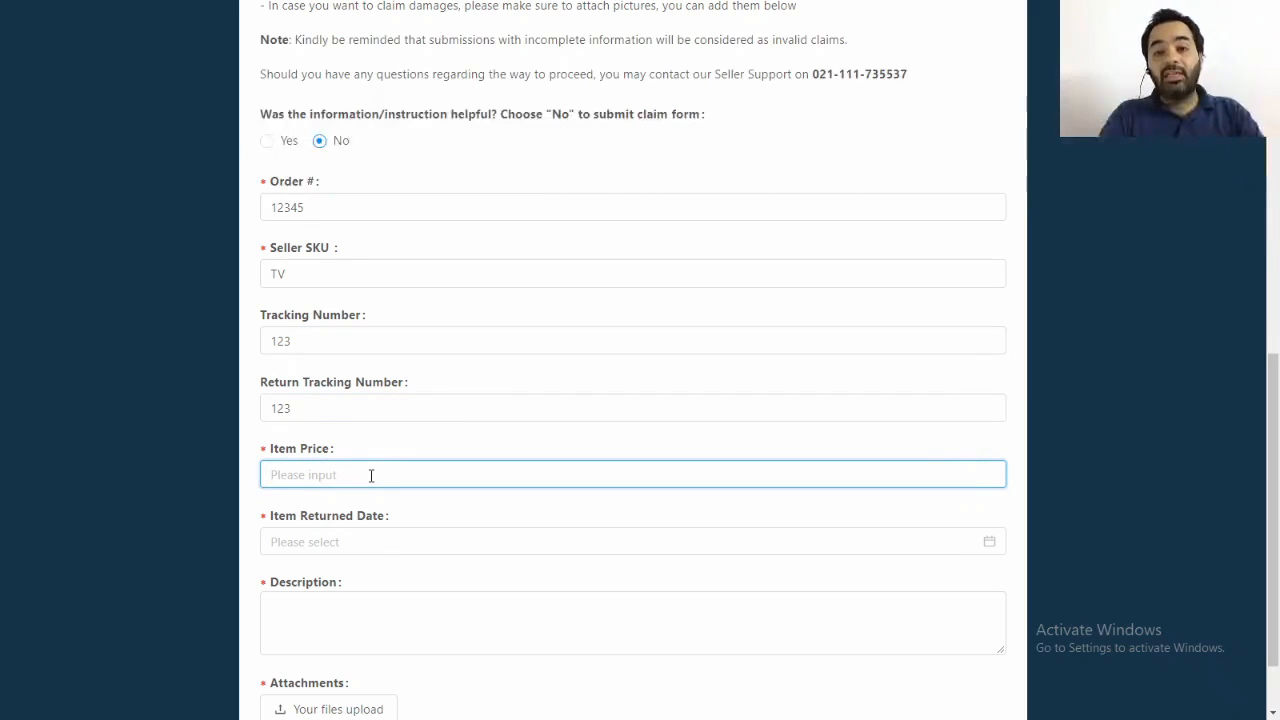
text(42)
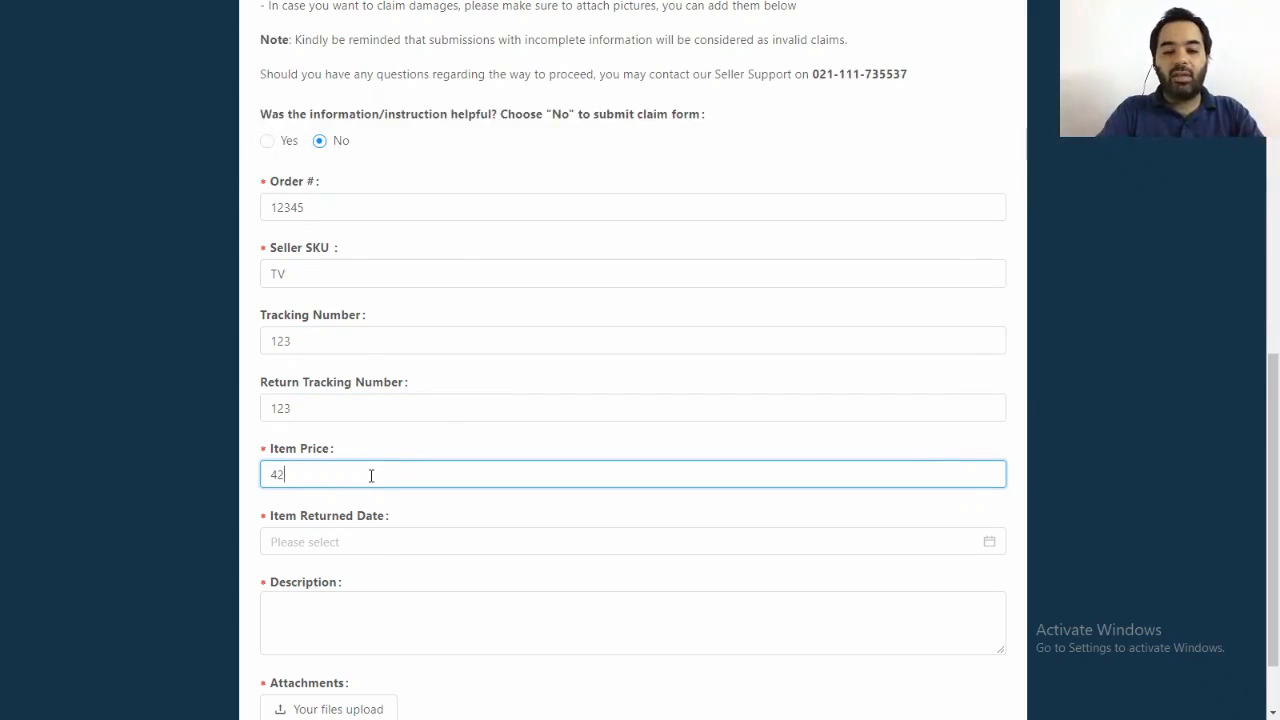
text(00)
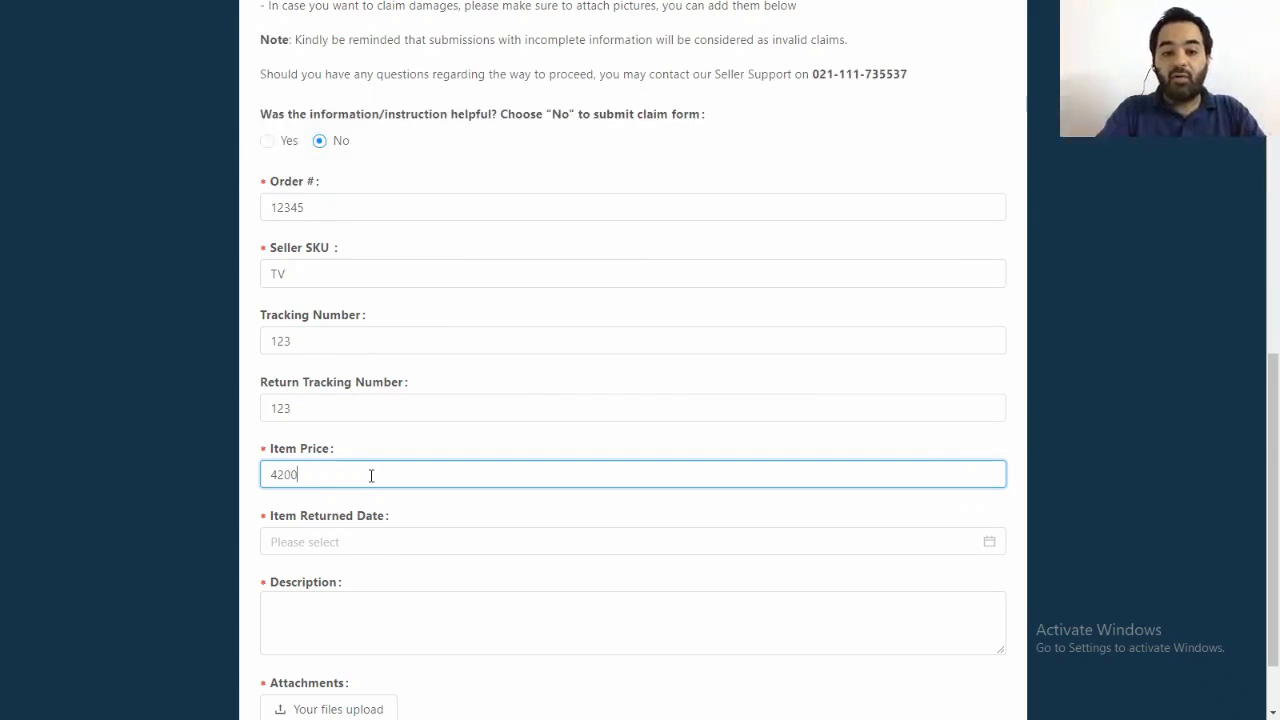
text(0)
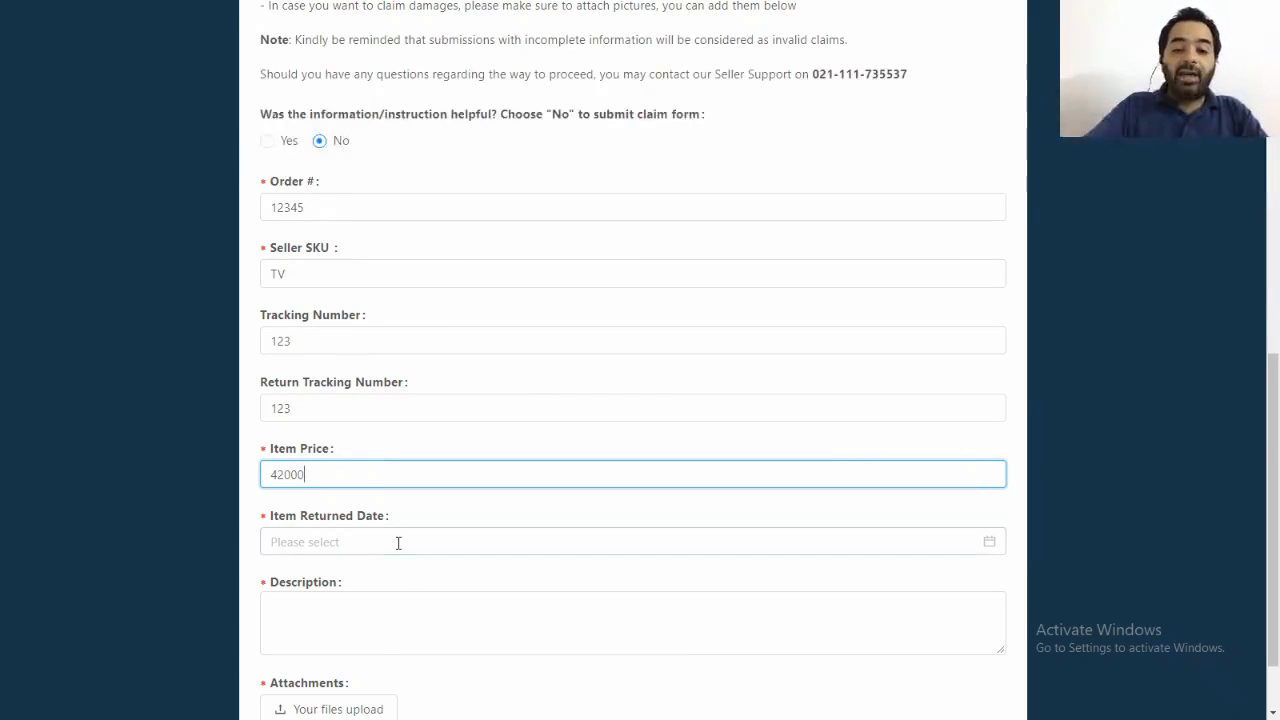
Set the item returned date to 2020-08-13.
click(397, 541)
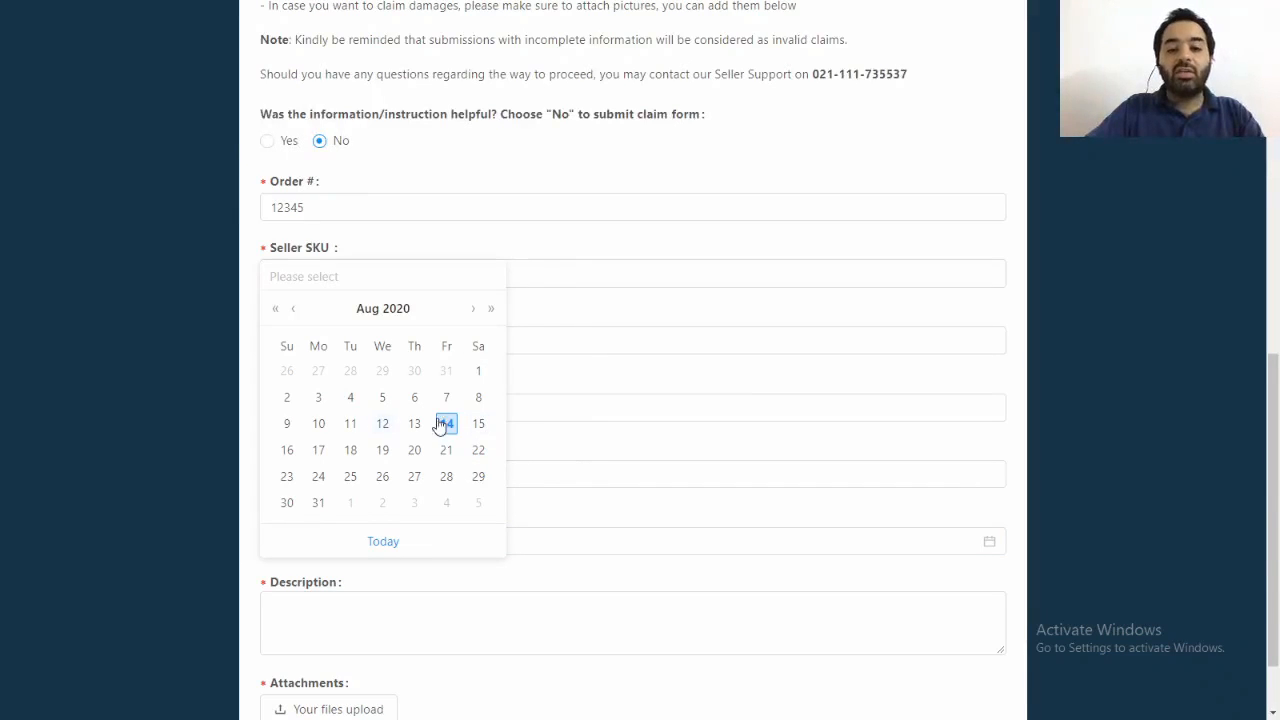
click(486, 424)
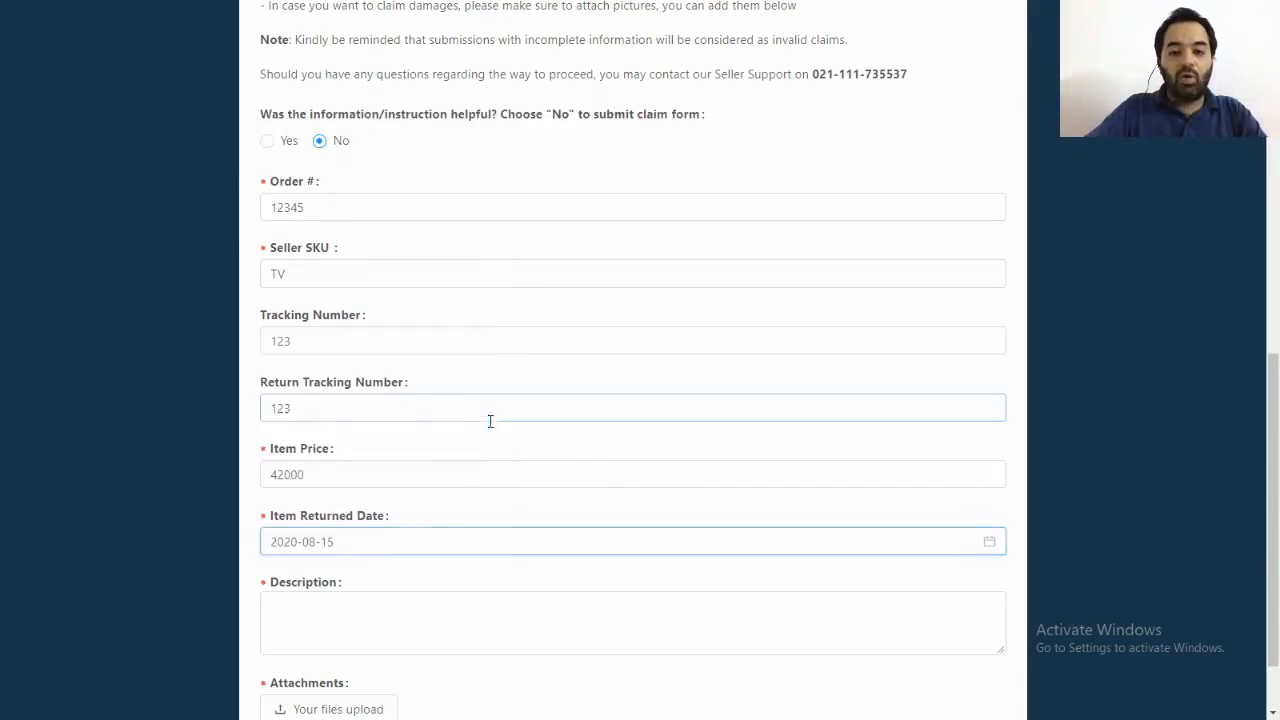
click(396, 533)
click(412, 424)
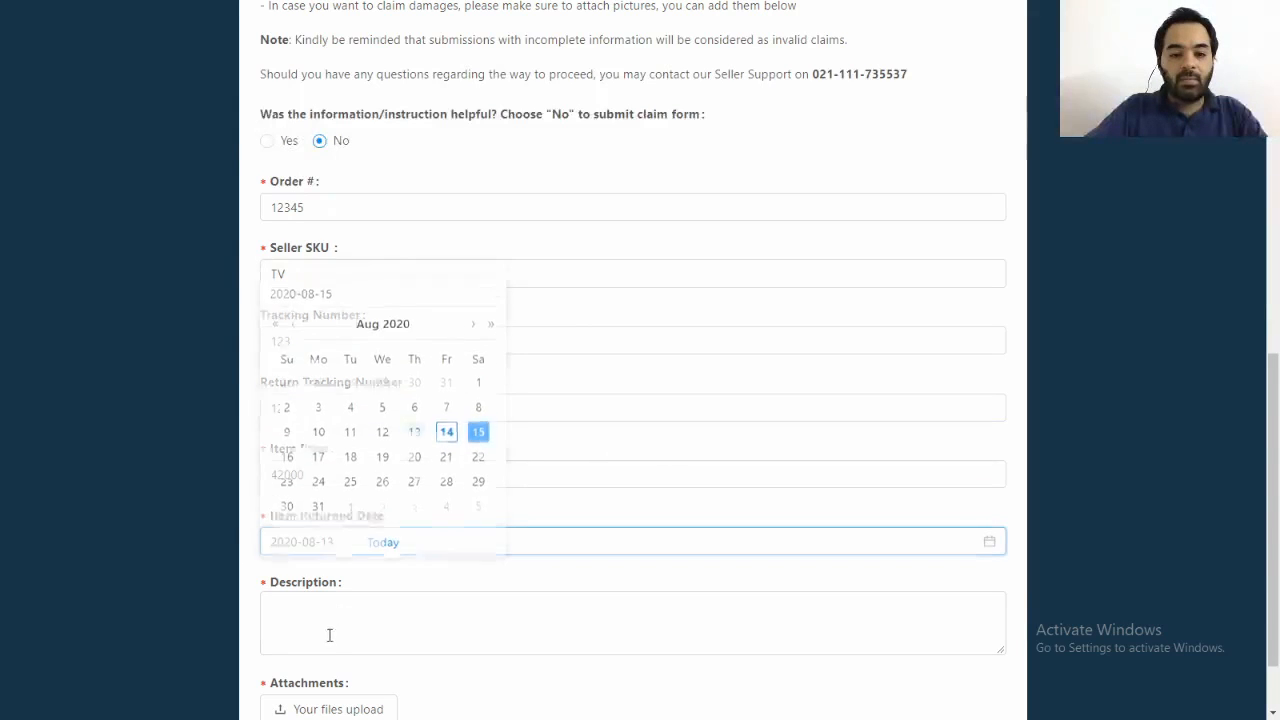
Enter the claim description "The product is damaged from the bottom. Crack and broken".
click(351, 604)
scroll(589, 563, up, 1)
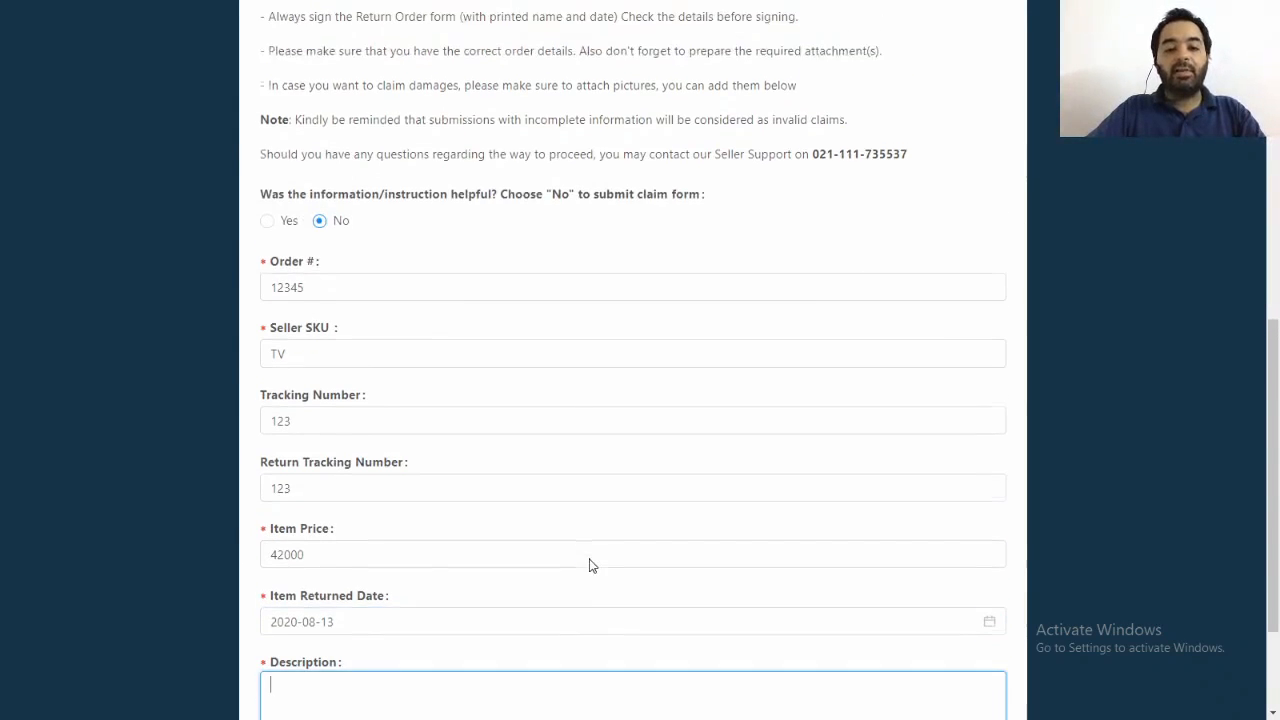
scroll(592, 560, down, 2)
drag(1275, 514, 1270, 604)
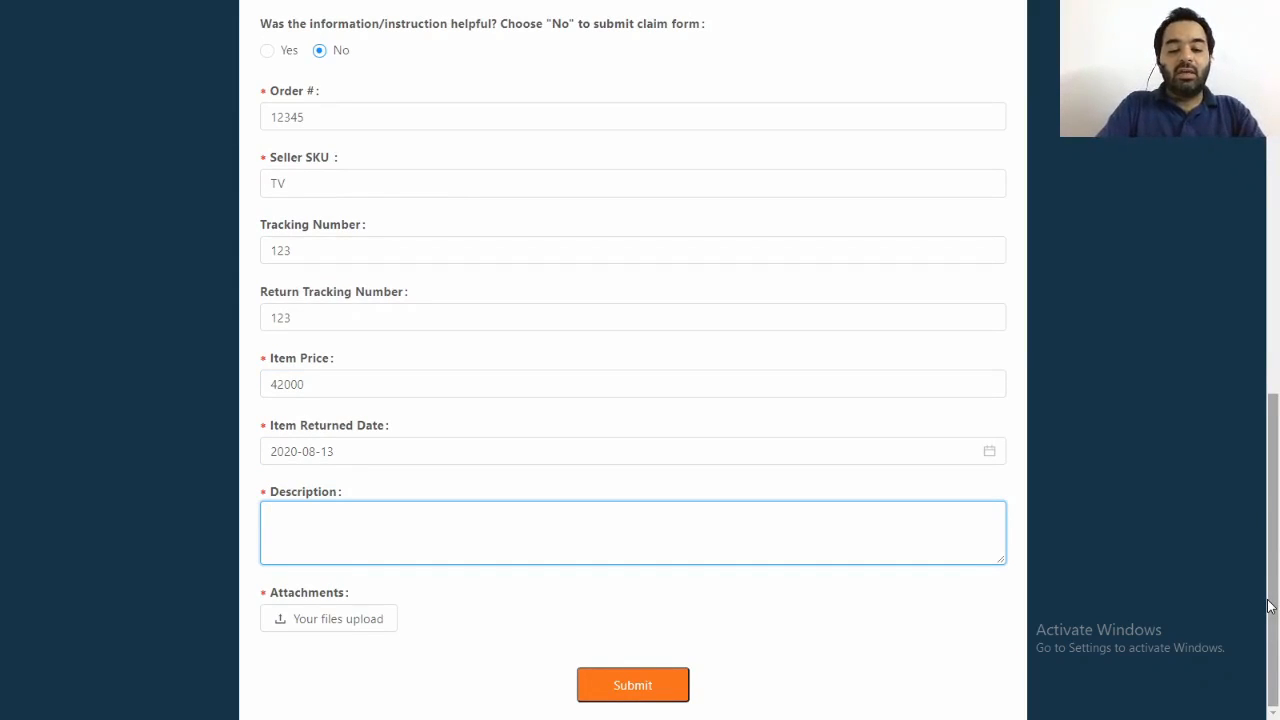
text(The )
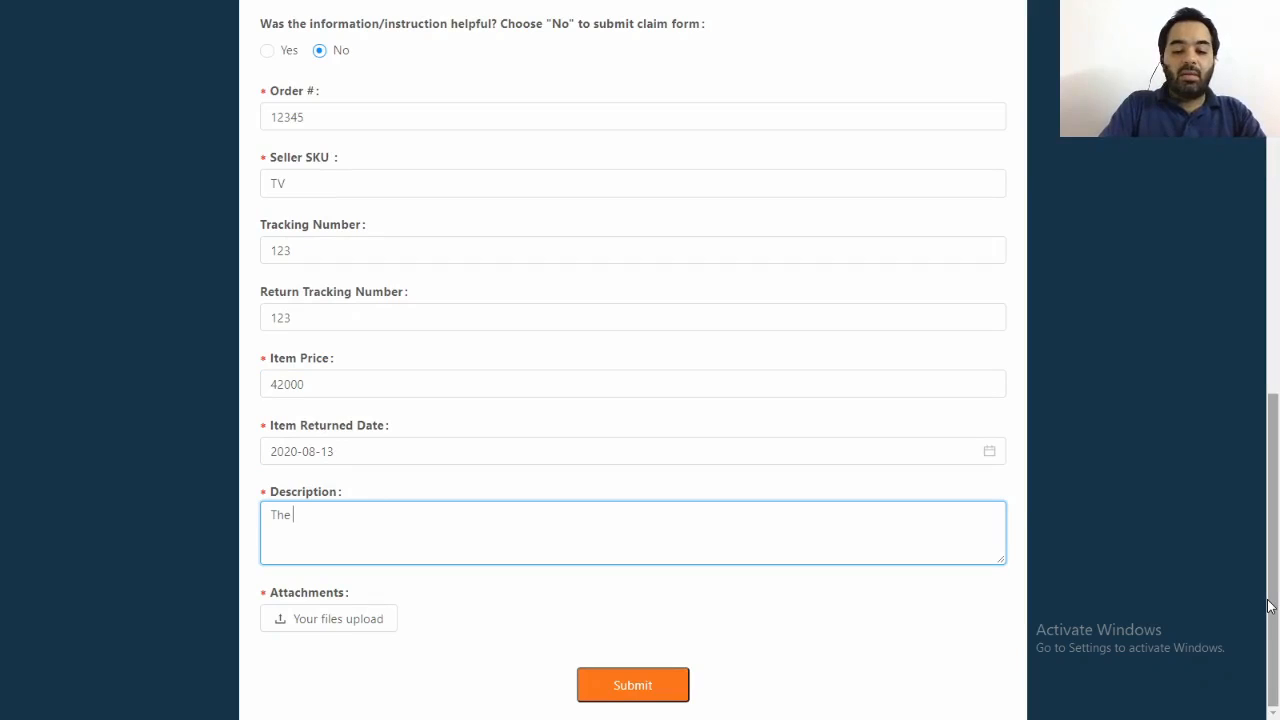
text(product i)
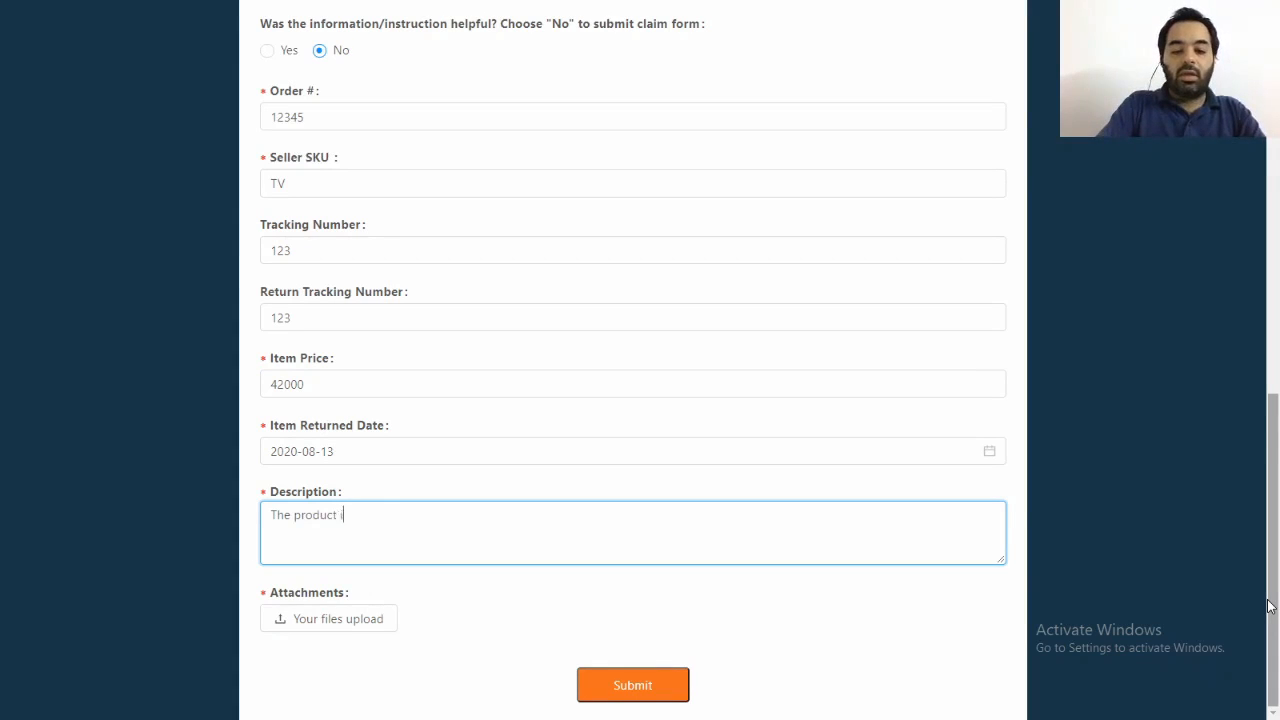
text(s damaged )
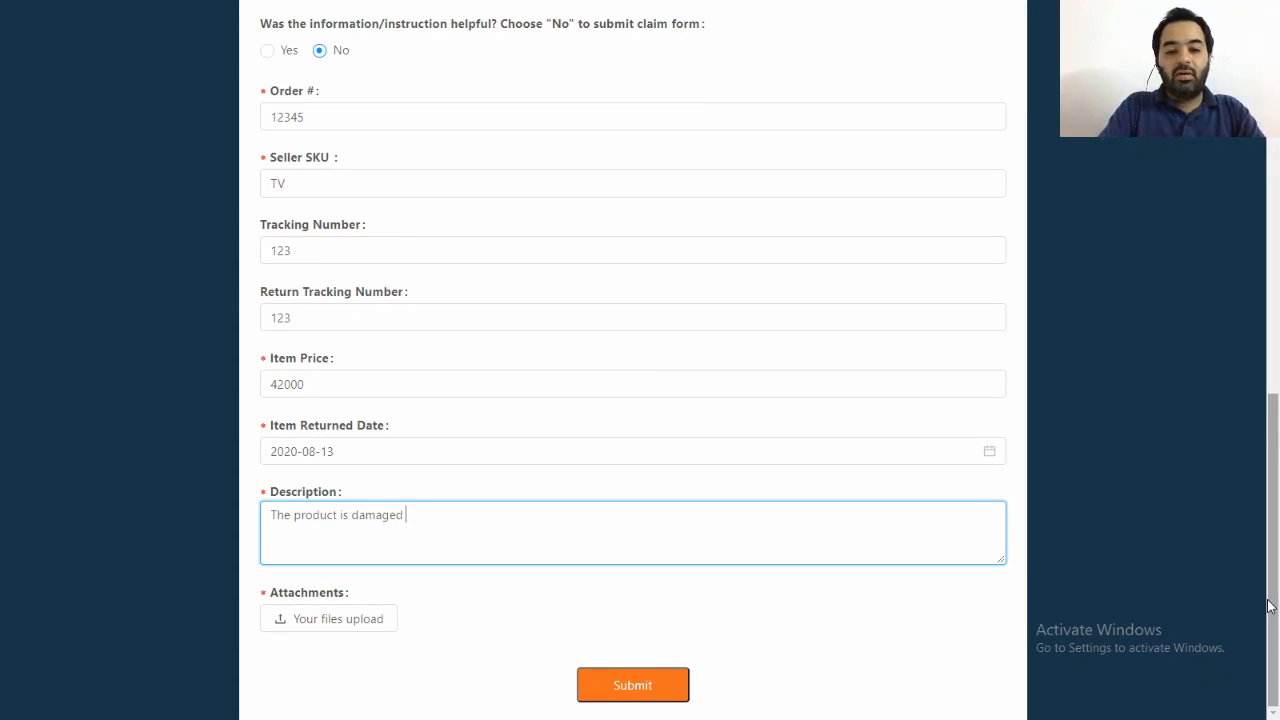
text(frm)
key(BackSpace)
key(BackSpace)
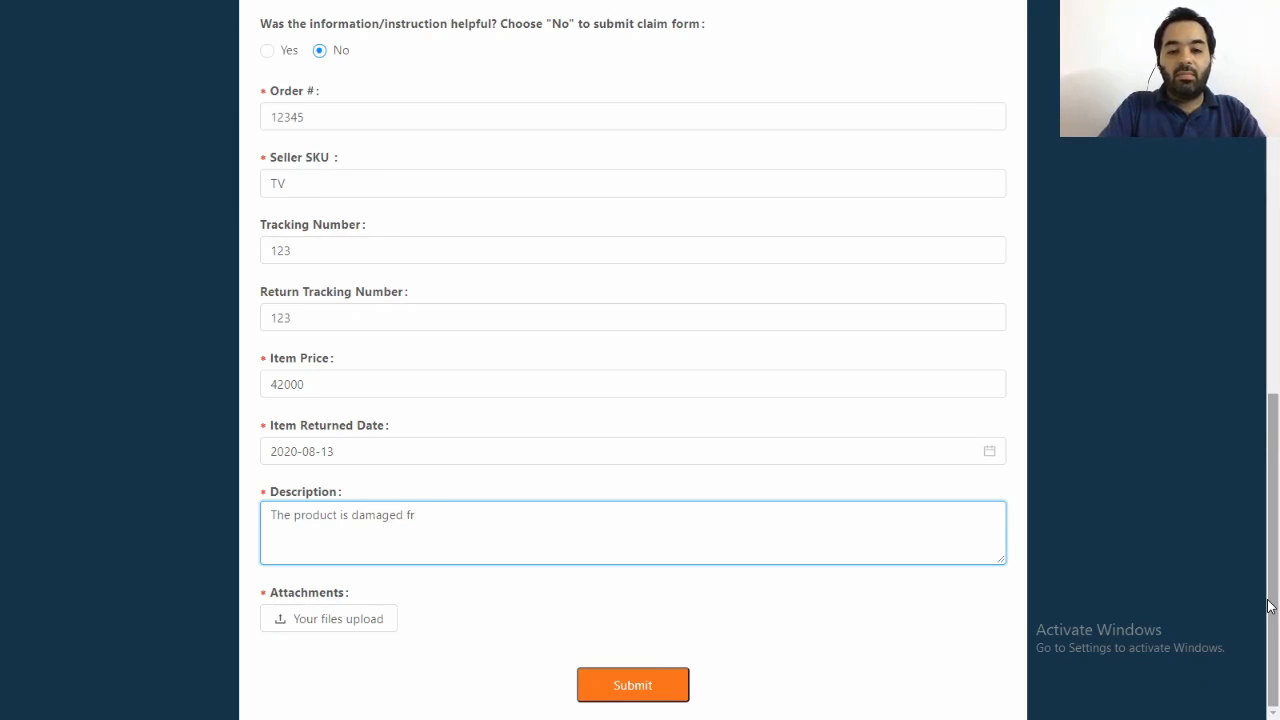
text(om the b)
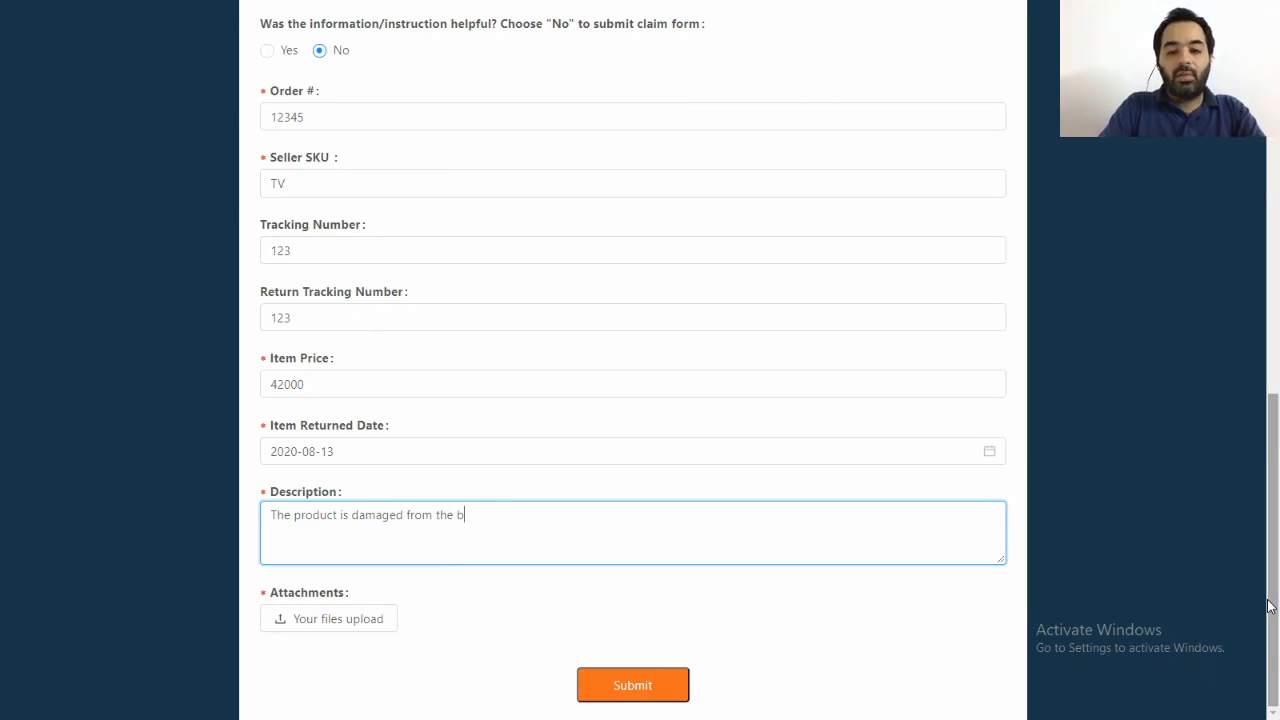
text(ottom )
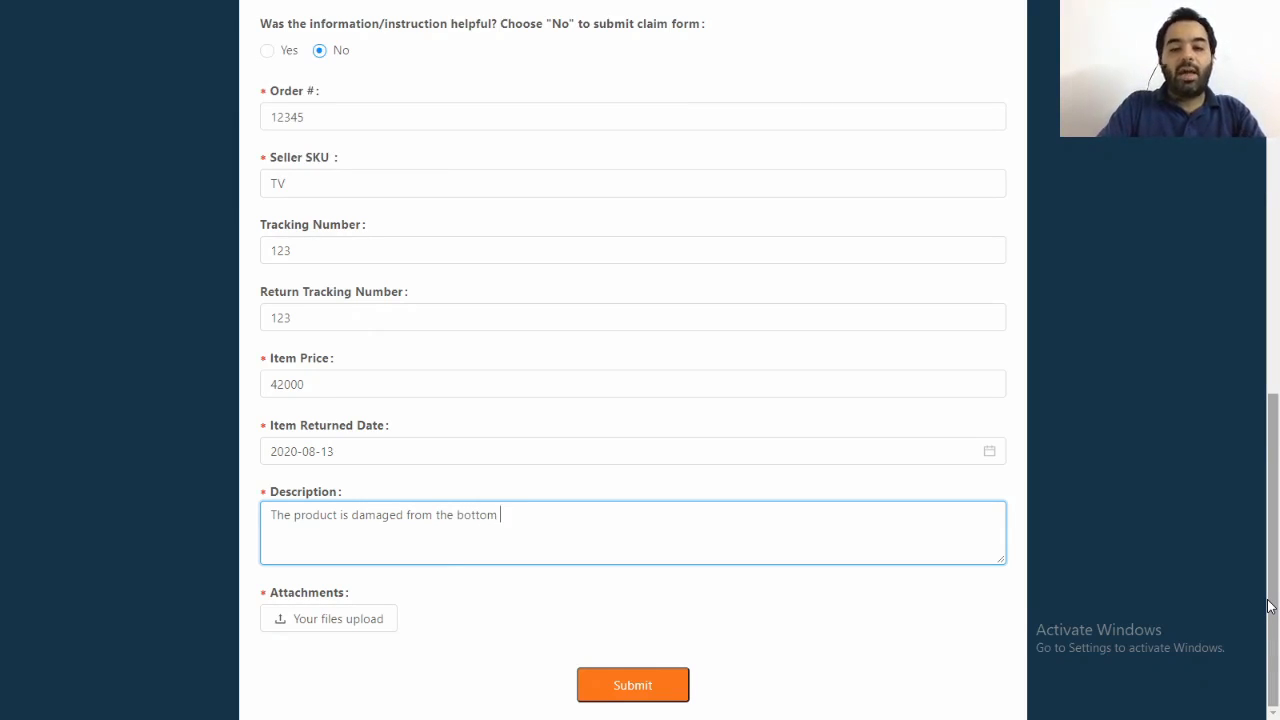
text(. Crack)
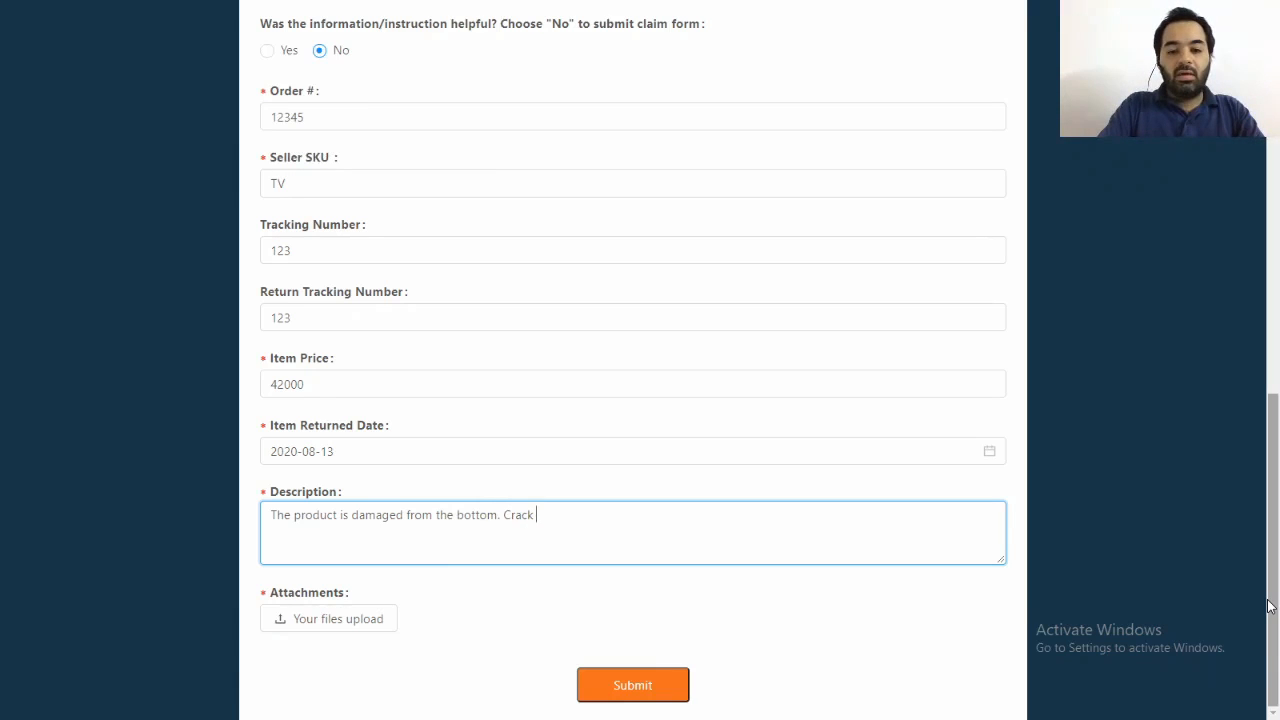
text( and broken)
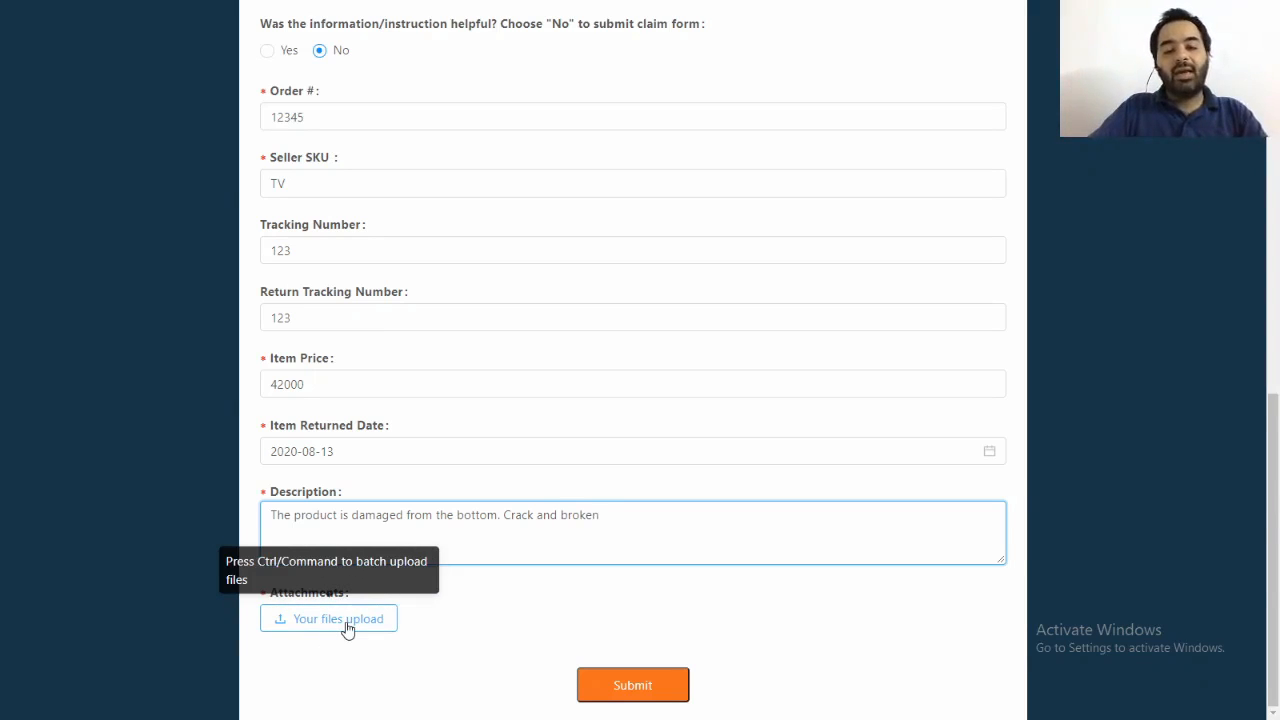
Attach the picture s6500-back-side_1_1_1_1.jpg and submit the claim form.
click(648, 688)
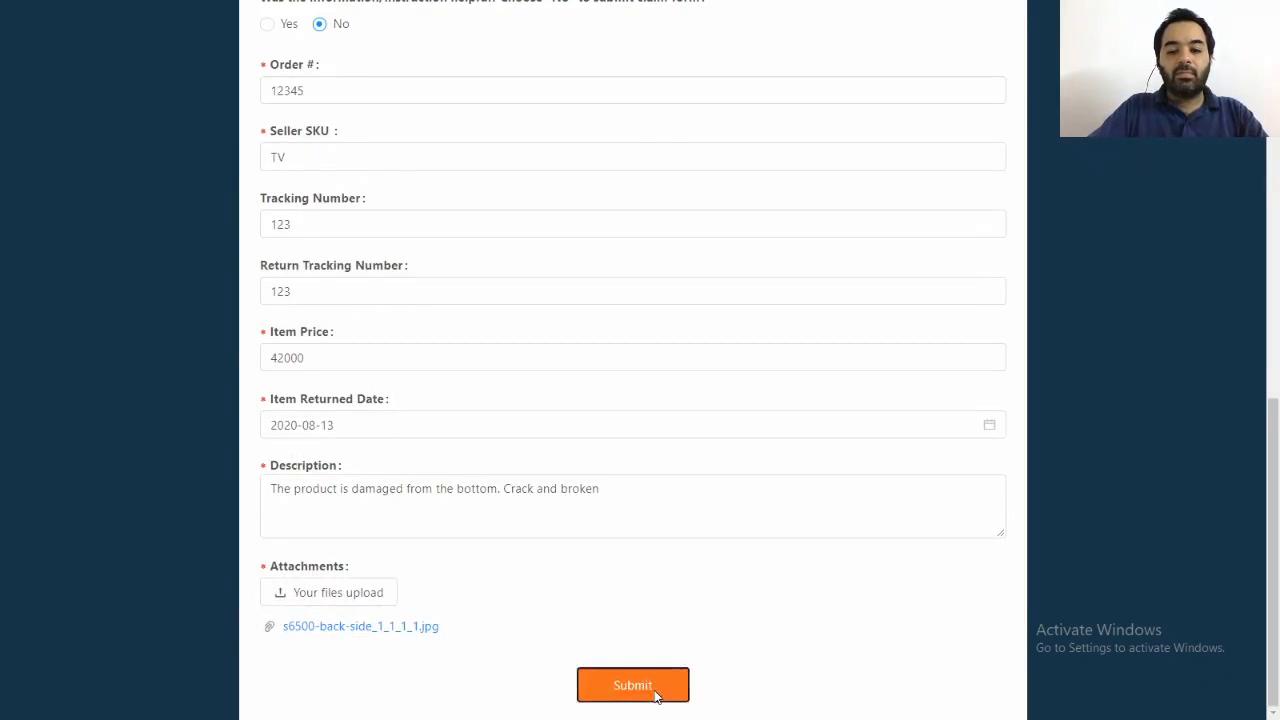
click(655, 700)
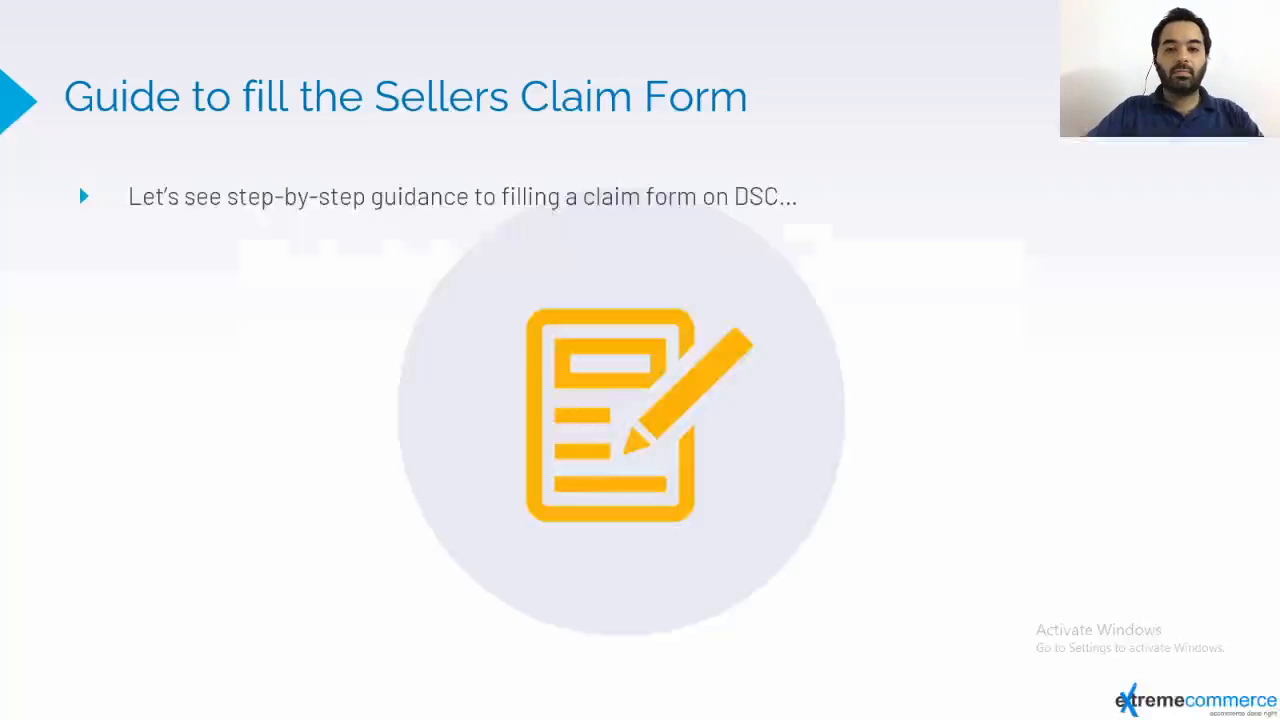
key(Right)
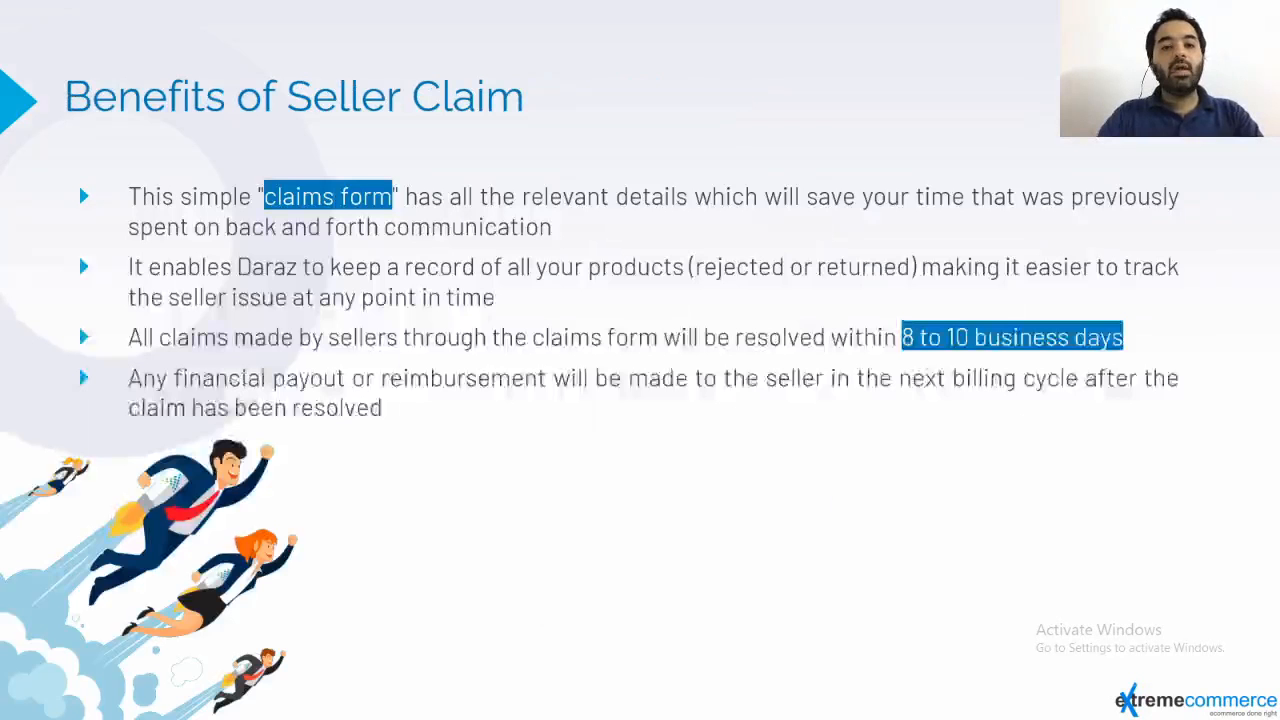